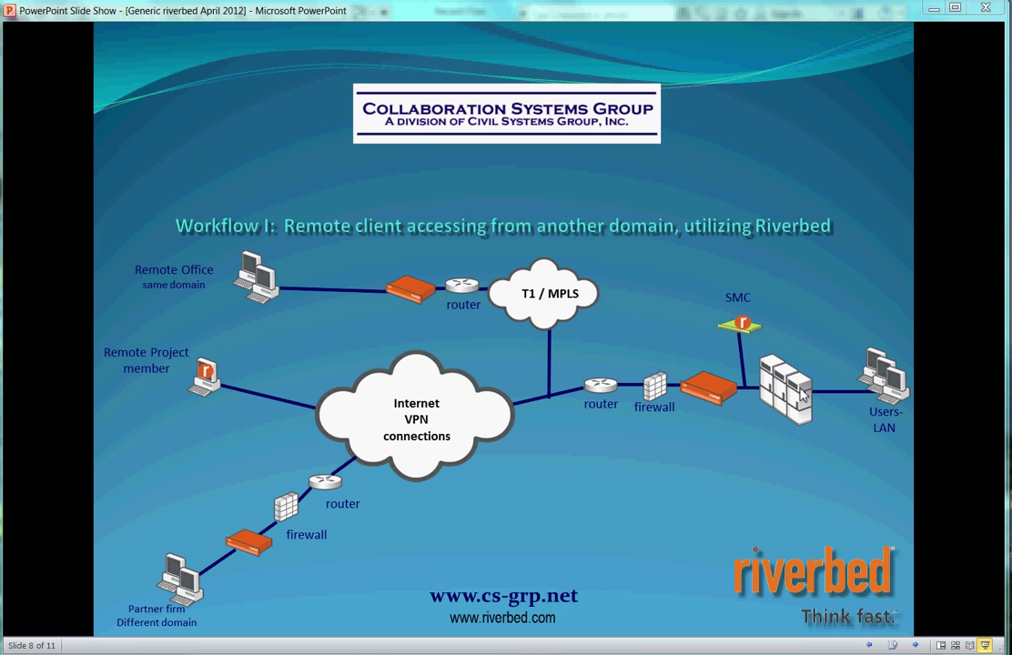
# - Switch from the PowerPoint slide show to the Revit start screen
pyautogui.hotkey('alt', 'Tab')
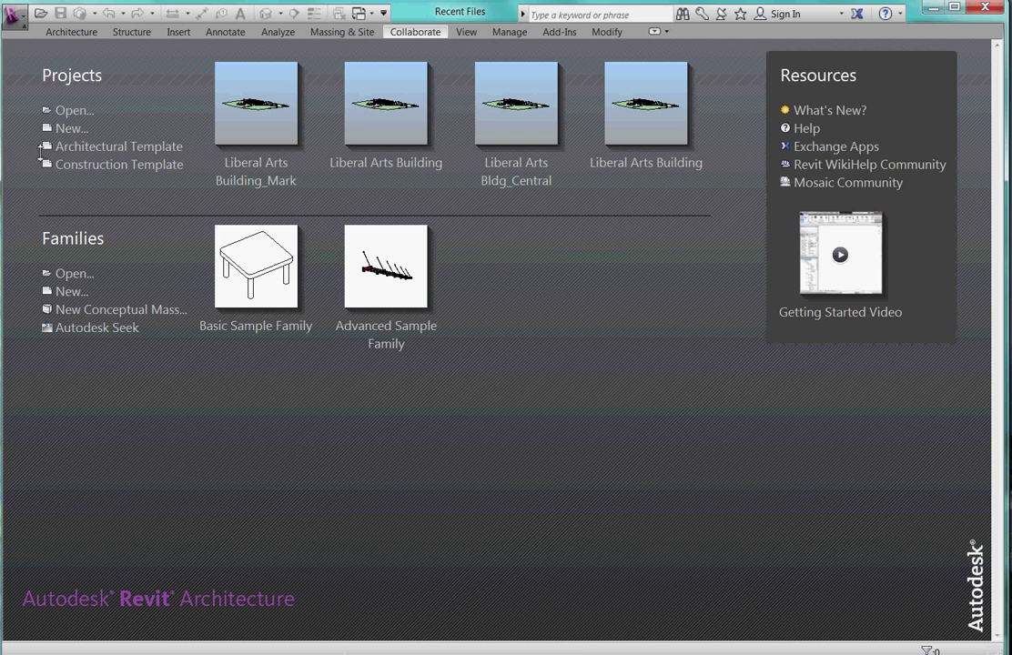
# - Browse the Open dialog to the CSG\2013 folder on the mark$ (I:) drive
pyautogui.click(14, 14)
pyautogui.press('Escape')
pyautogui.click(45, 112)
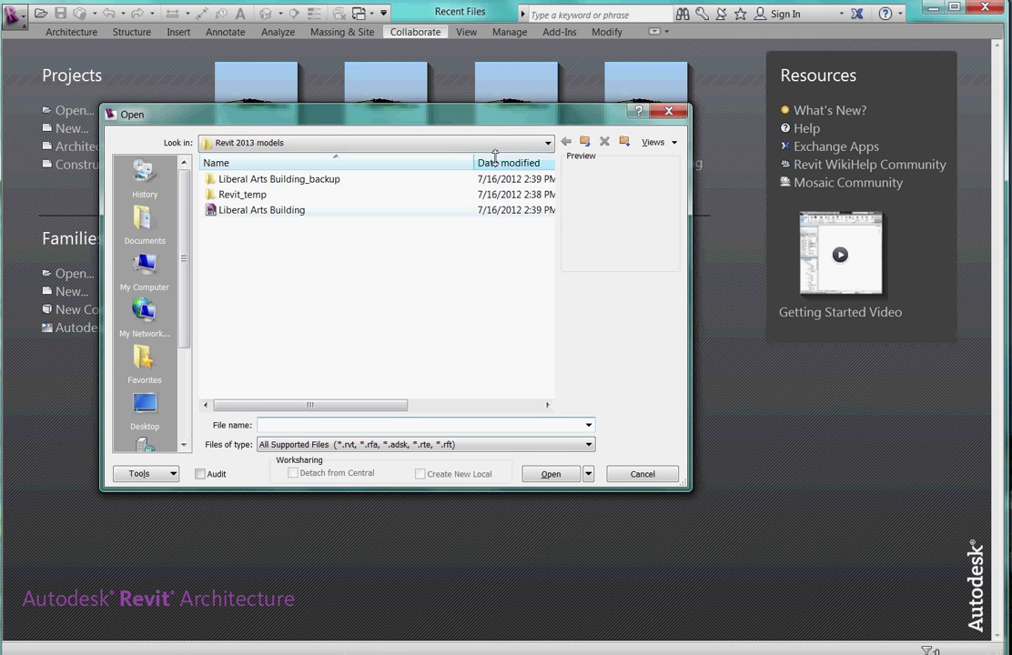
pyautogui.click(530, 143)
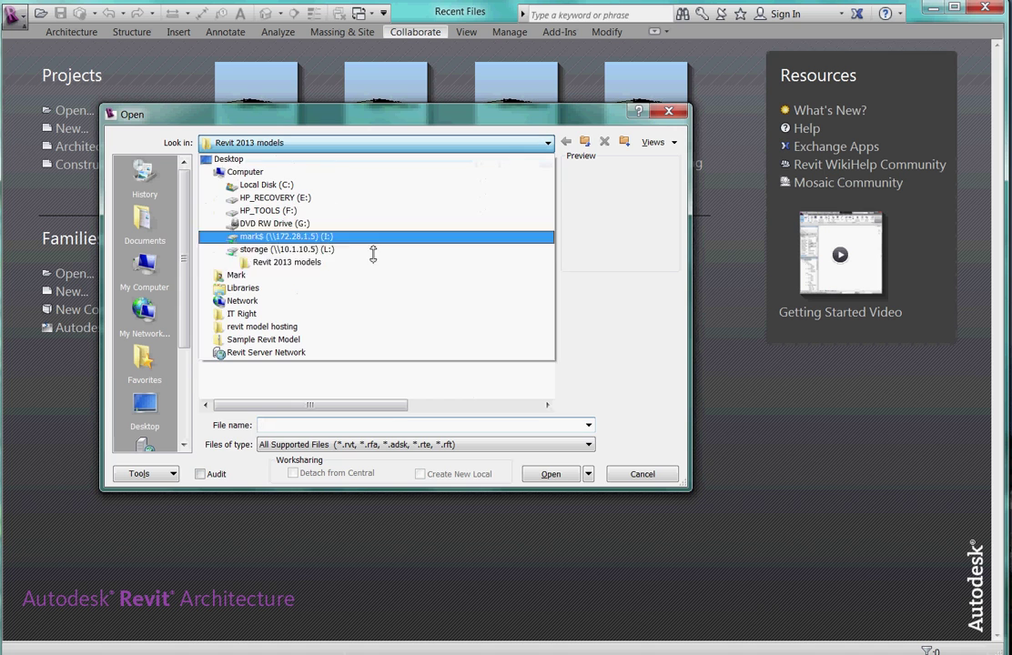
pyautogui.click(320, 236)
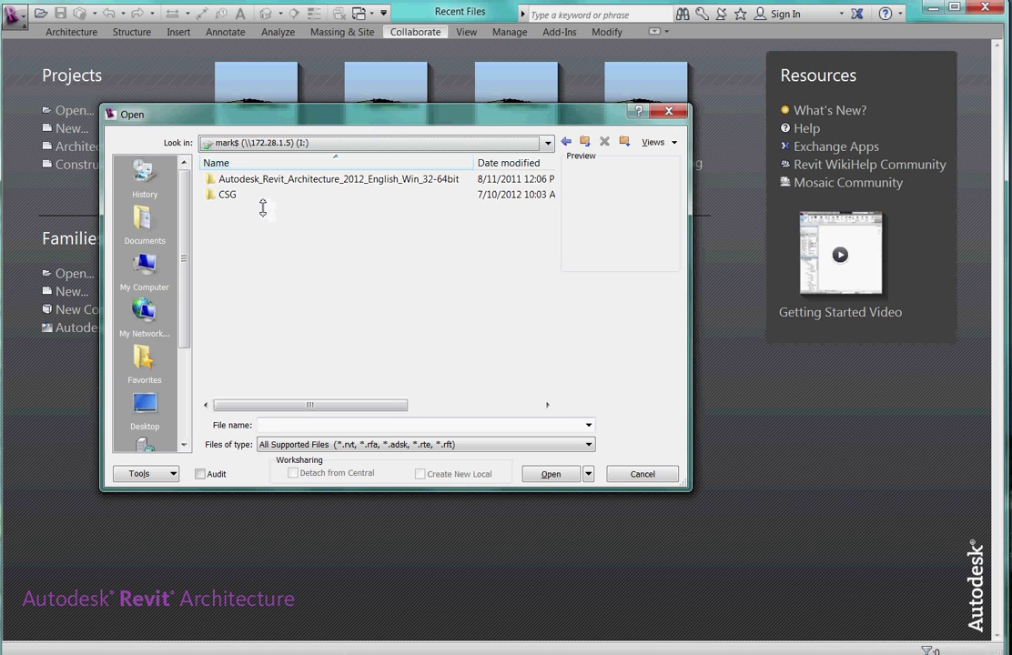
pyautogui.doubleClick(227, 195)
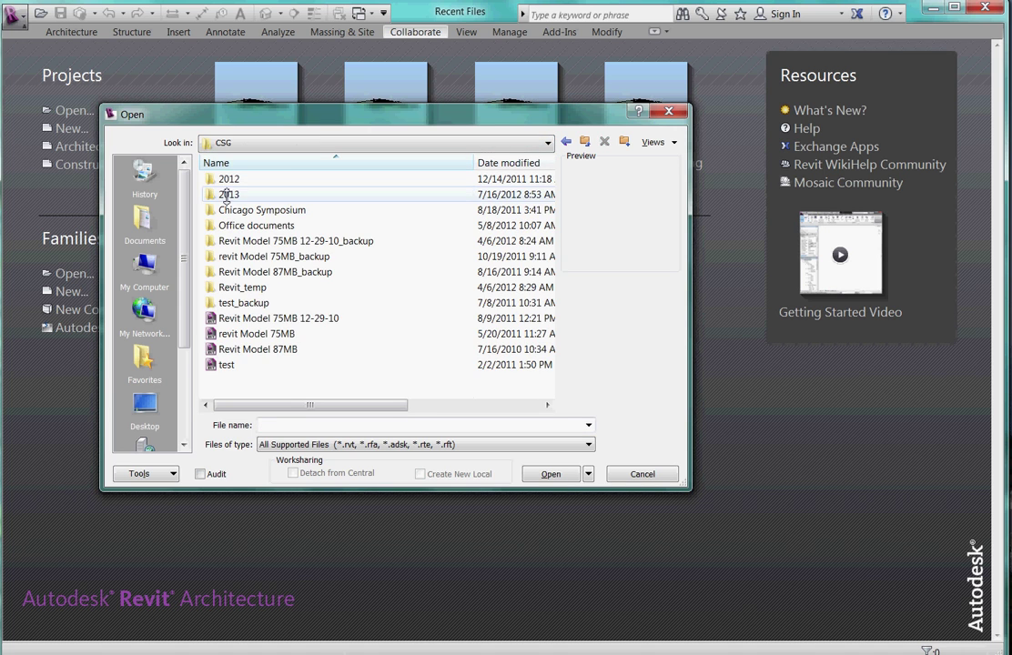
pyautogui.doubleClick(227, 195)
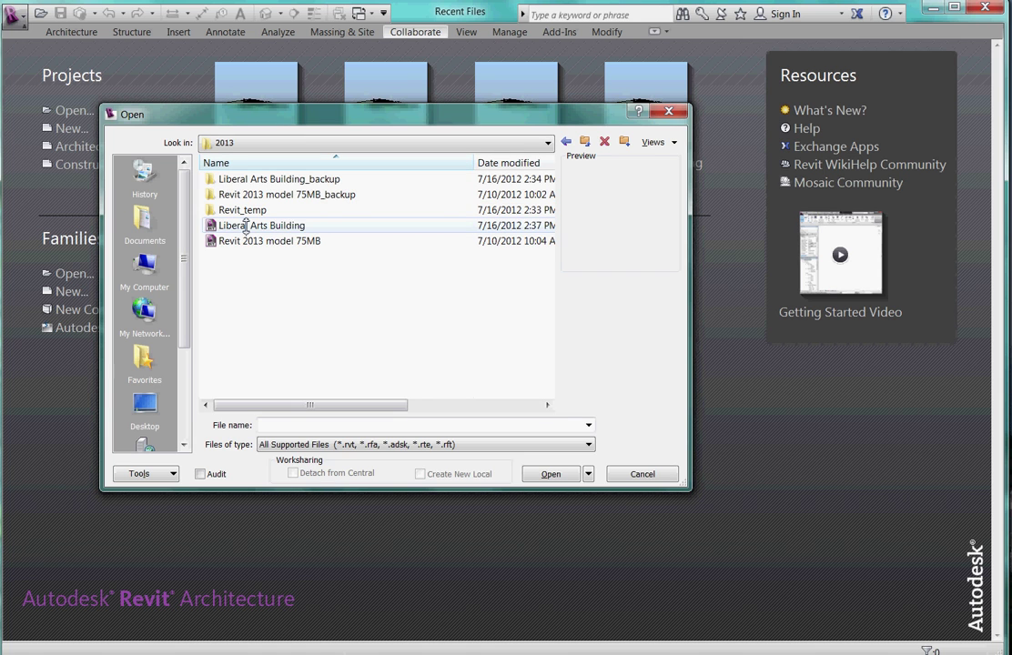
# - Check the Liberal Arts Building file's properties, then select that model
pyautogui.rightClick(249, 227)
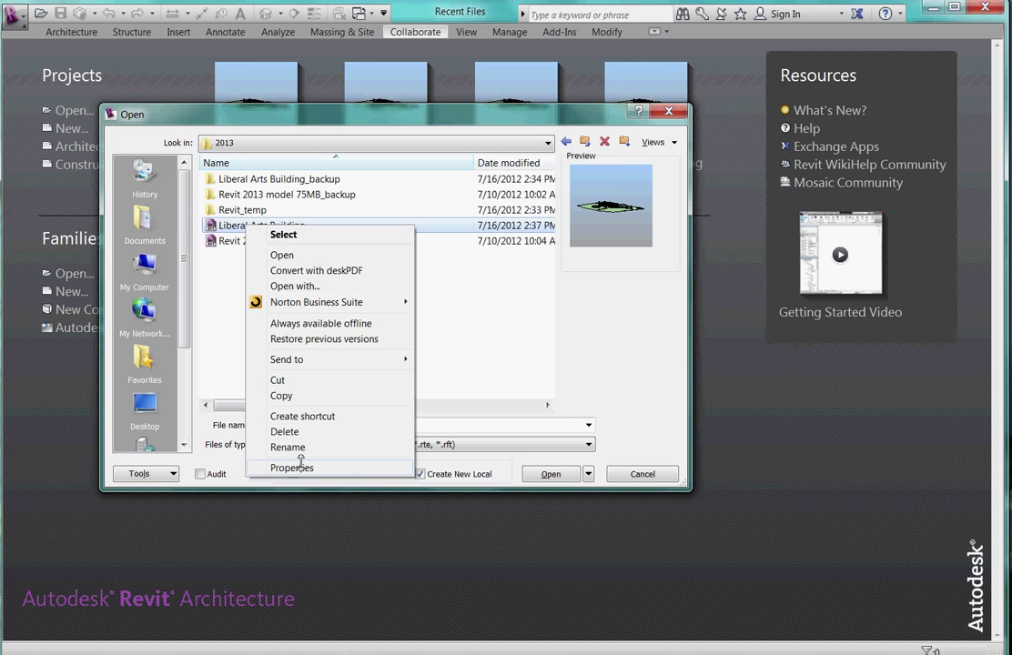
pyautogui.click(300, 466)
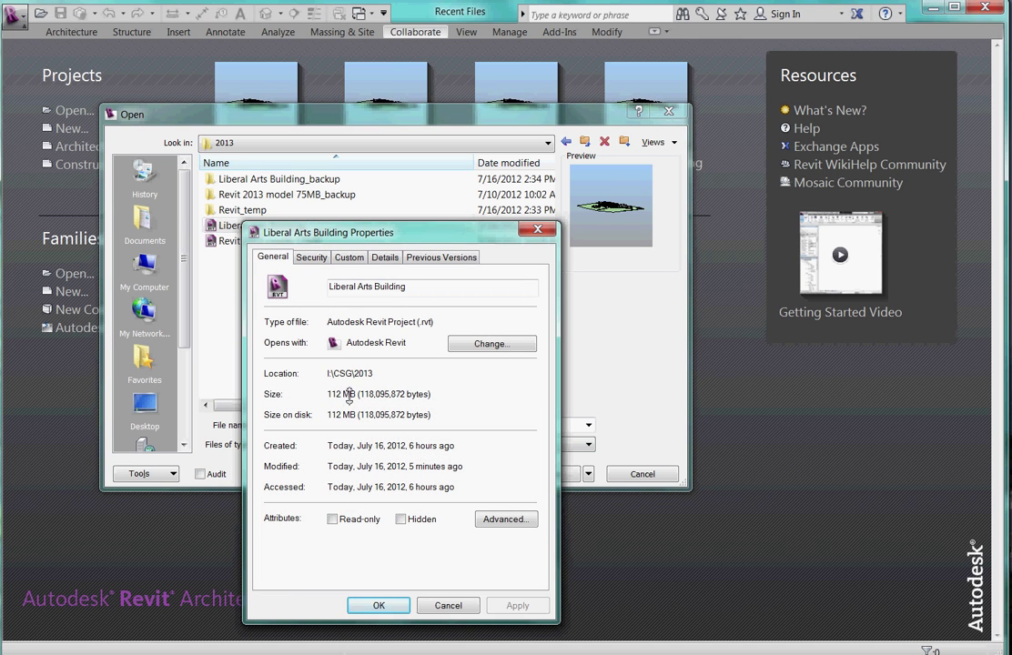
pyautogui.click(448, 605)
pyautogui.click(261, 229)
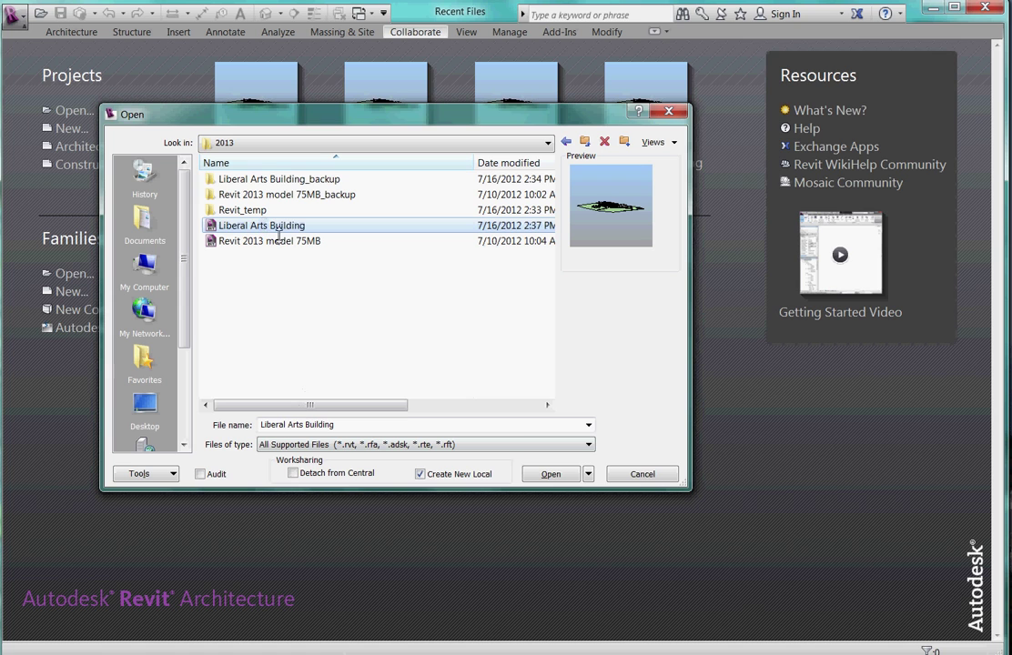
# - Open Liberal Arts Building as a new local copy, overwriting the existing local file
pyautogui.click(550, 474)
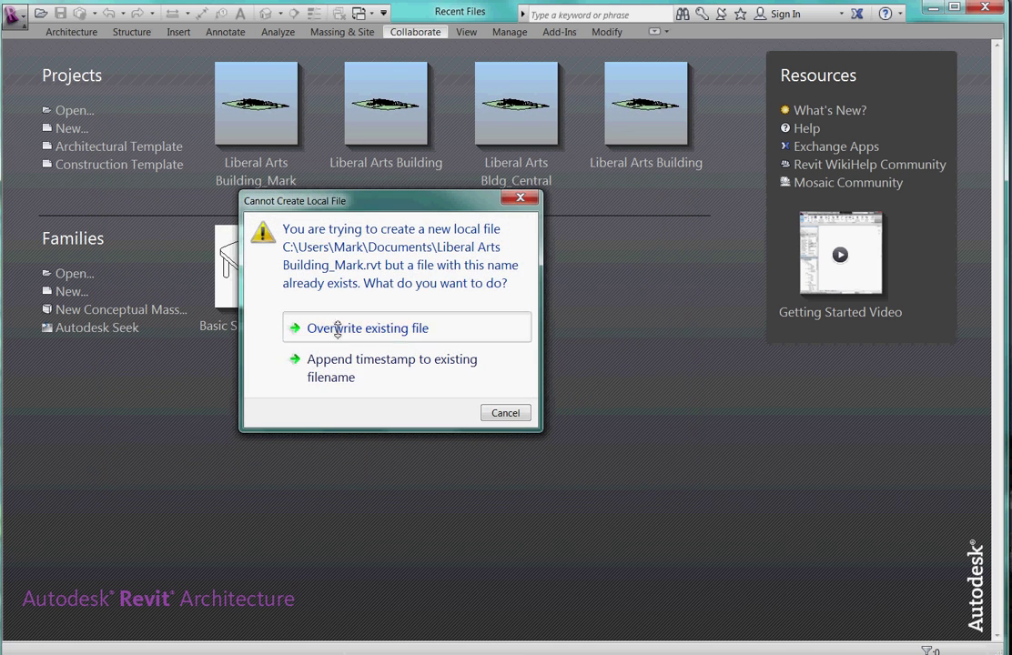
pyautogui.click(337, 324)
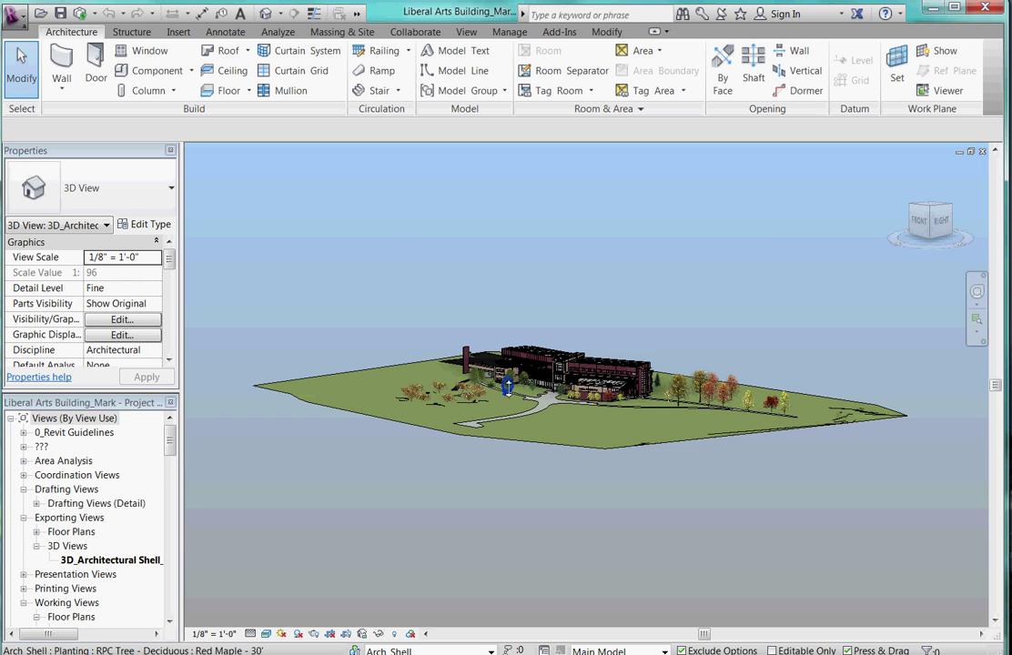
# - Run Synchronize and Modify Settings from the Collaborate tab and confirm with OK
pyautogui.scroll(5, 506, 390)
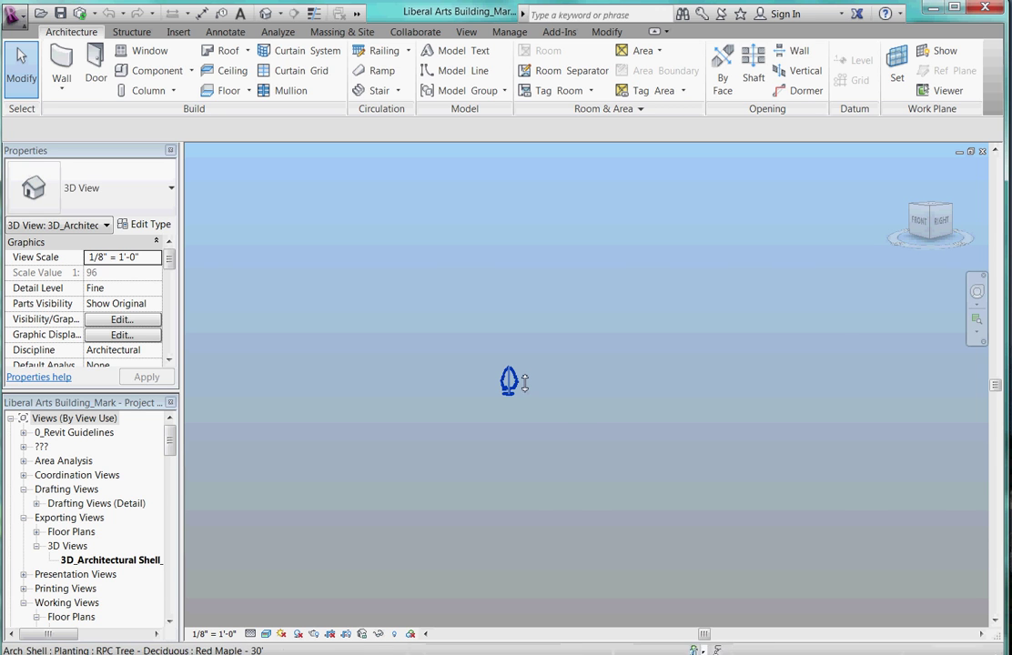
pyautogui.click(415, 32)
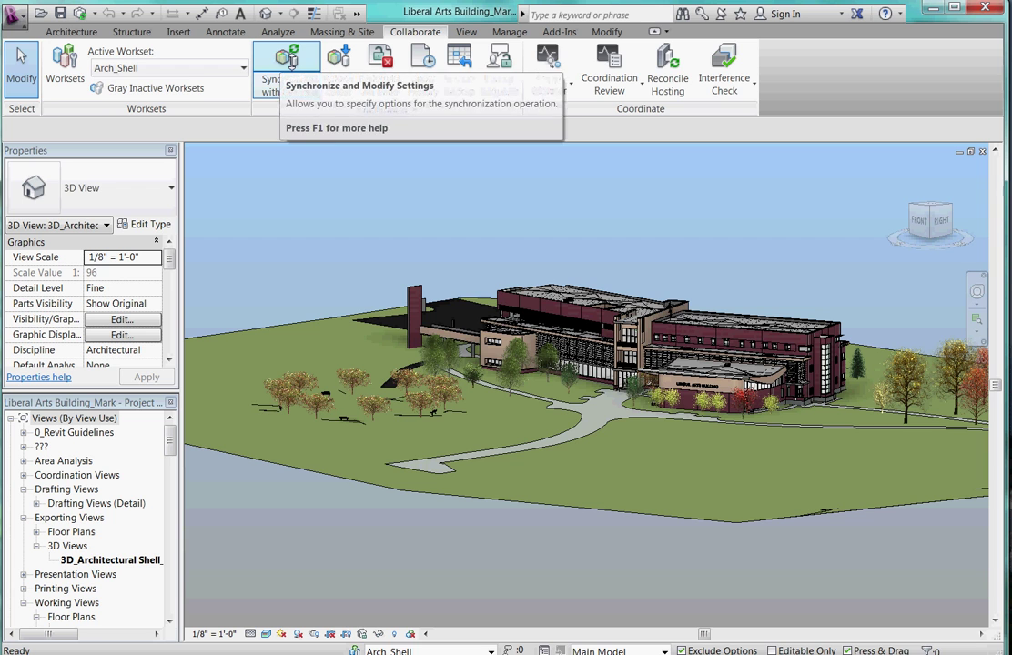
pyautogui.click(290, 60)
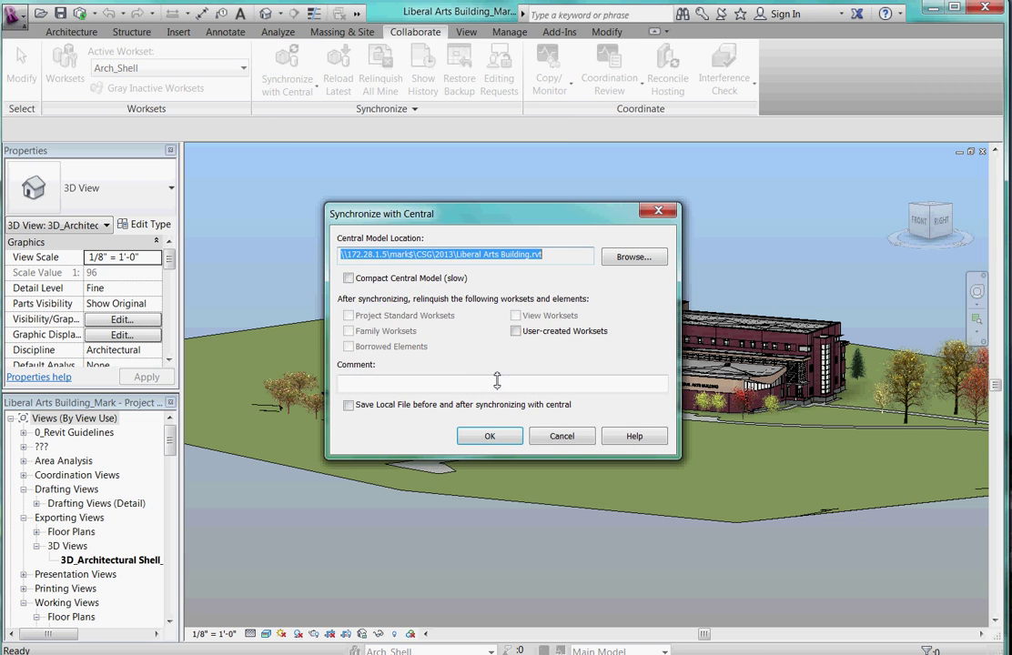
pyautogui.click(490, 436)
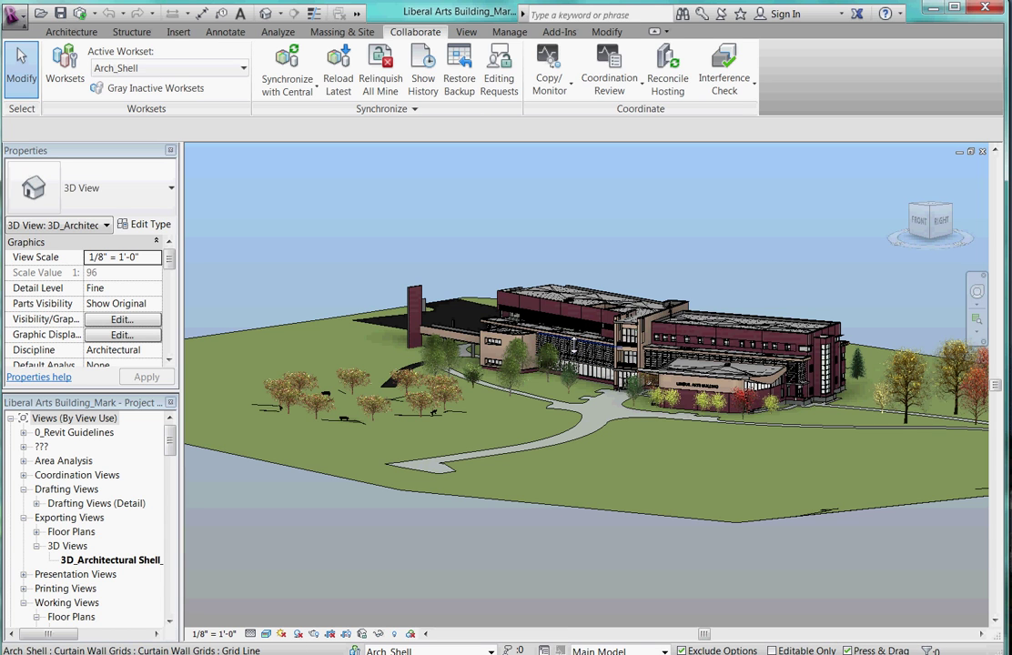
pyautogui.click(13, 12)
# - Close the project, saving changes locally and keeping ownership of elements and worksets
pyautogui.click(61, 455)
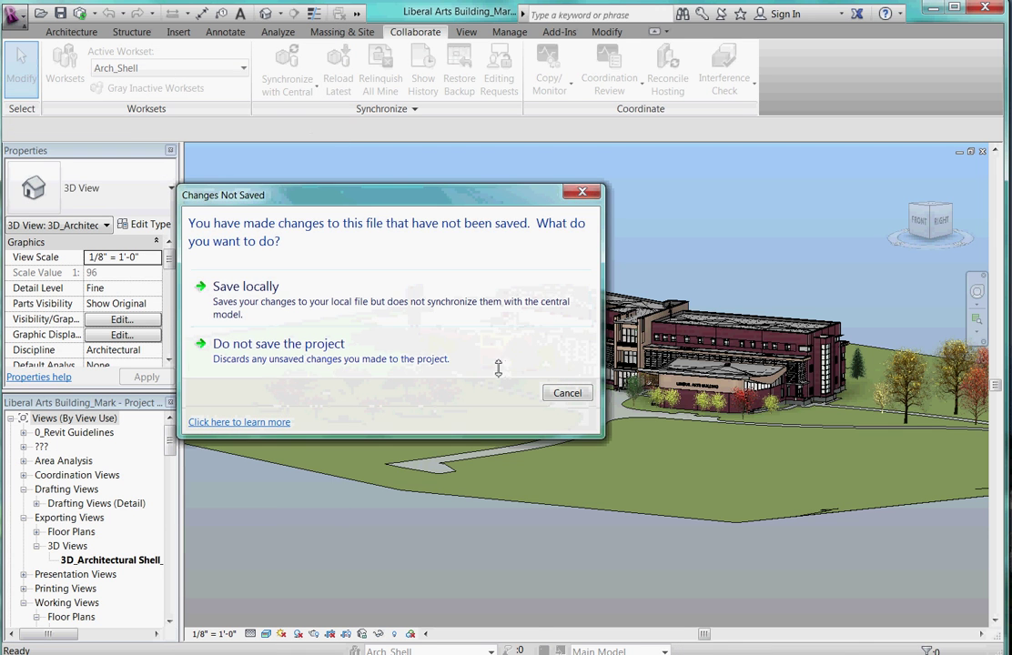
pyautogui.click(244, 288)
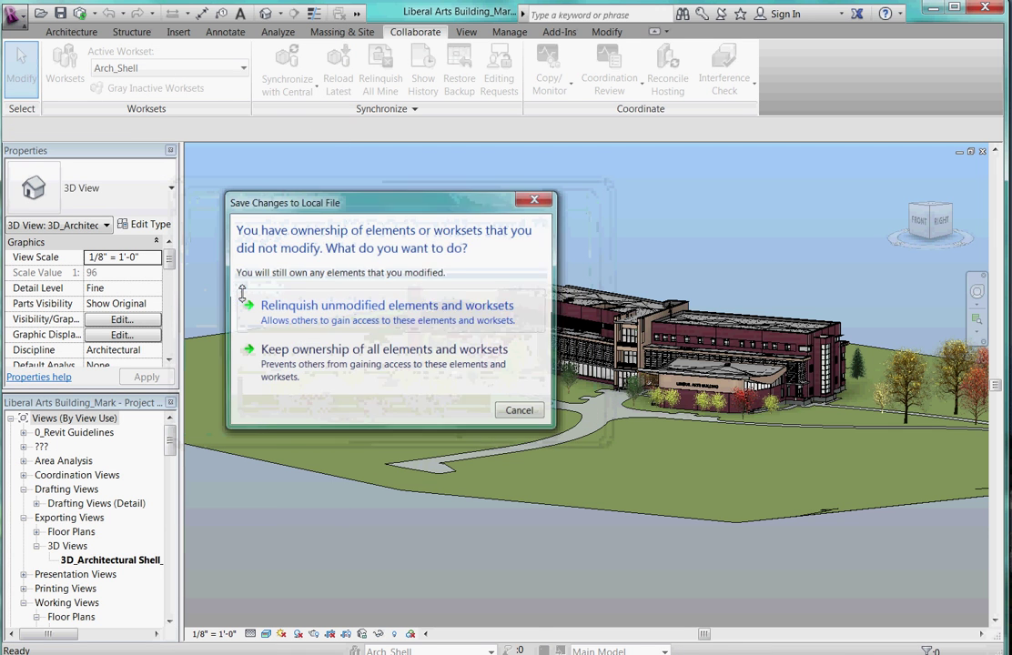
pyautogui.click(313, 357)
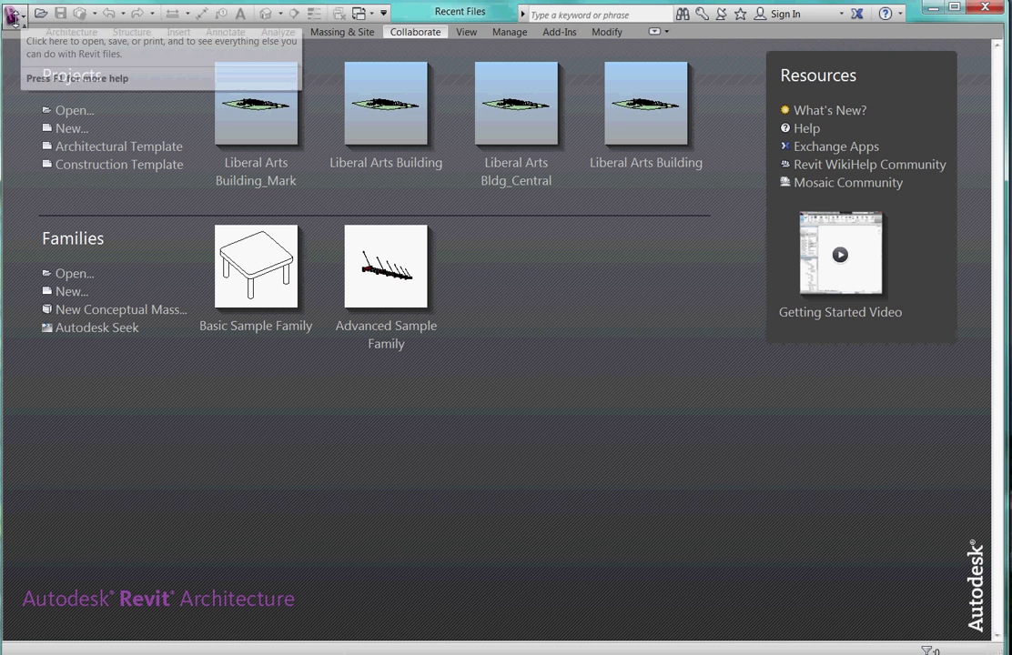
# - Open Liberal Arts Building from storage (L:) > Revit 2013 models as a new local copy
pyautogui.click(13, 14)
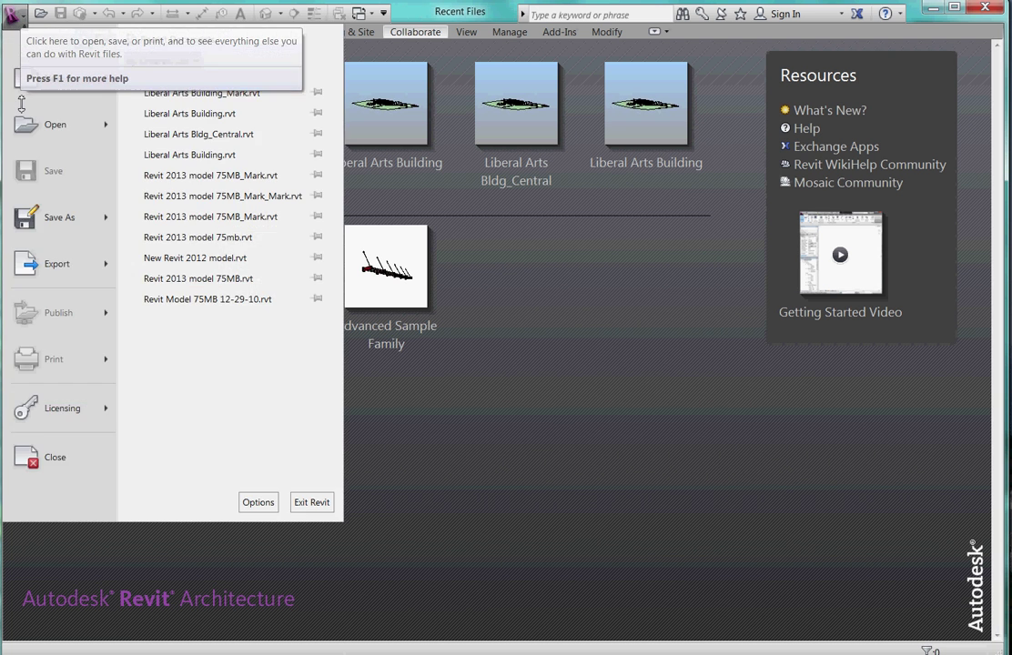
pyautogui.click(50, 124)
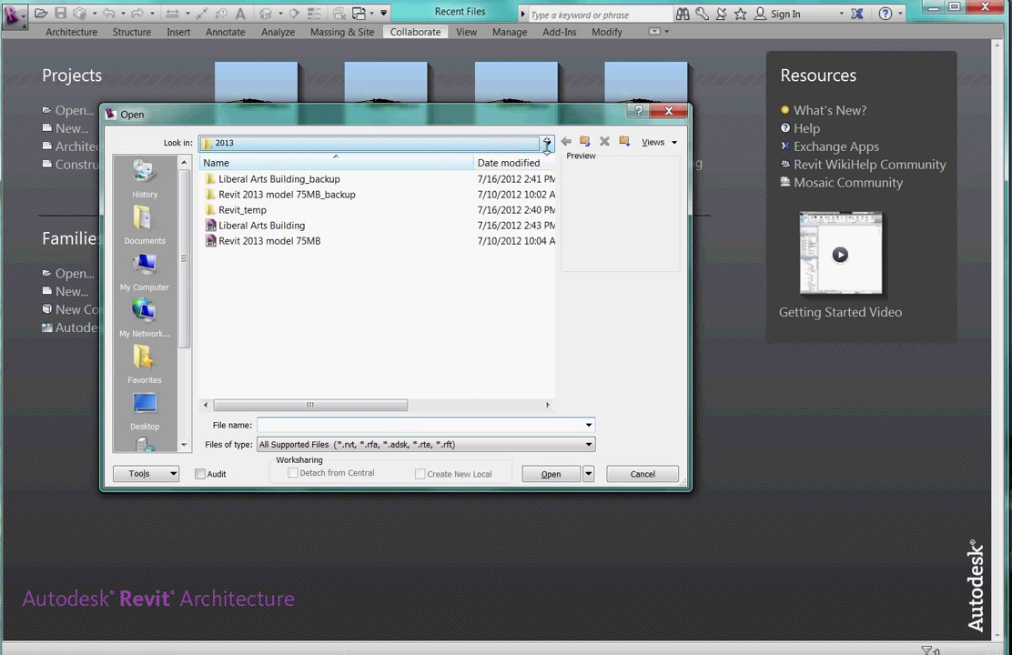
pyautogui.click(418, 143)
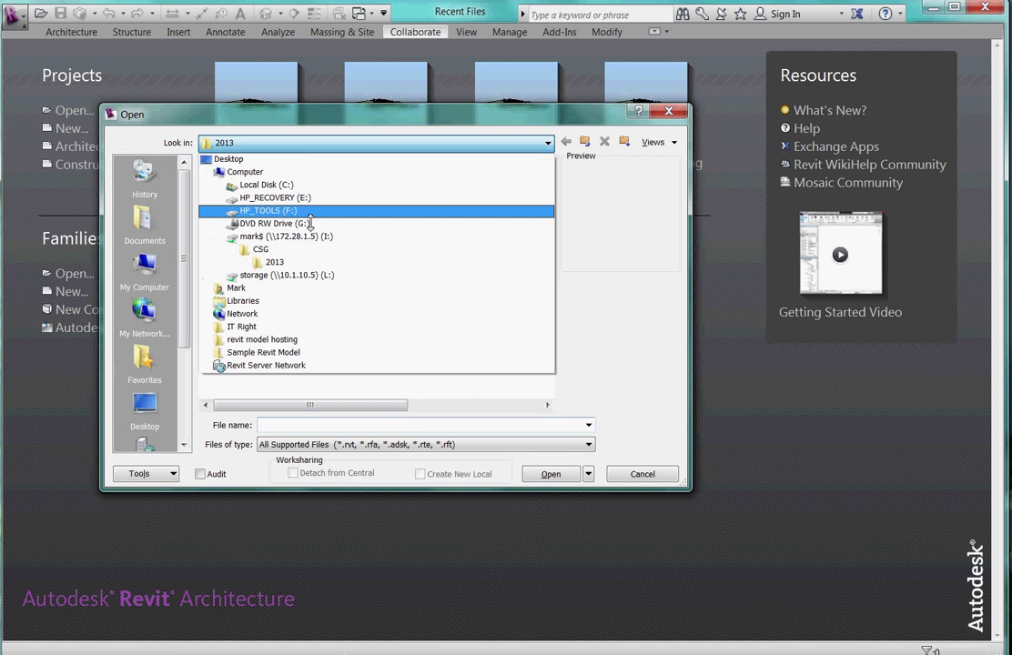
pyautogui.click(300, 276)
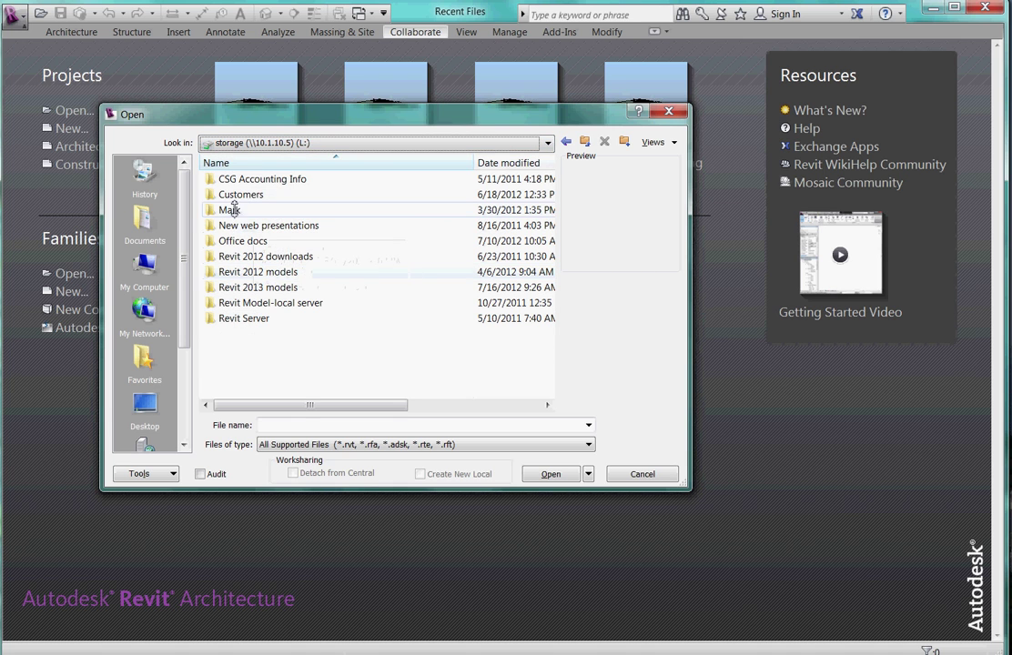
pyautogui.doubleClick(274, 288)
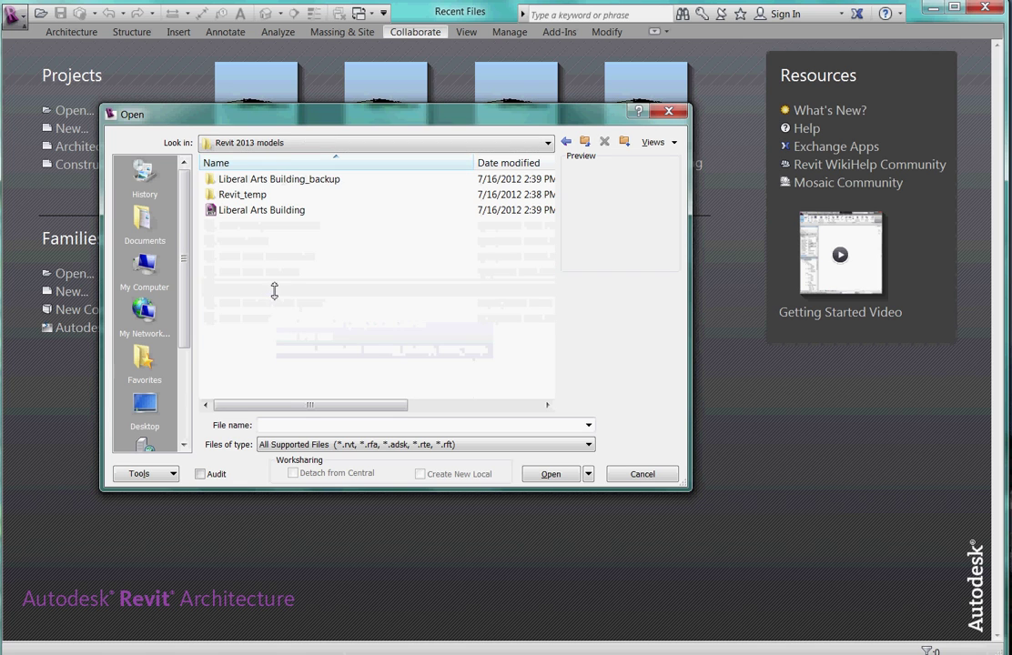
pyautogui.click(262, 211)
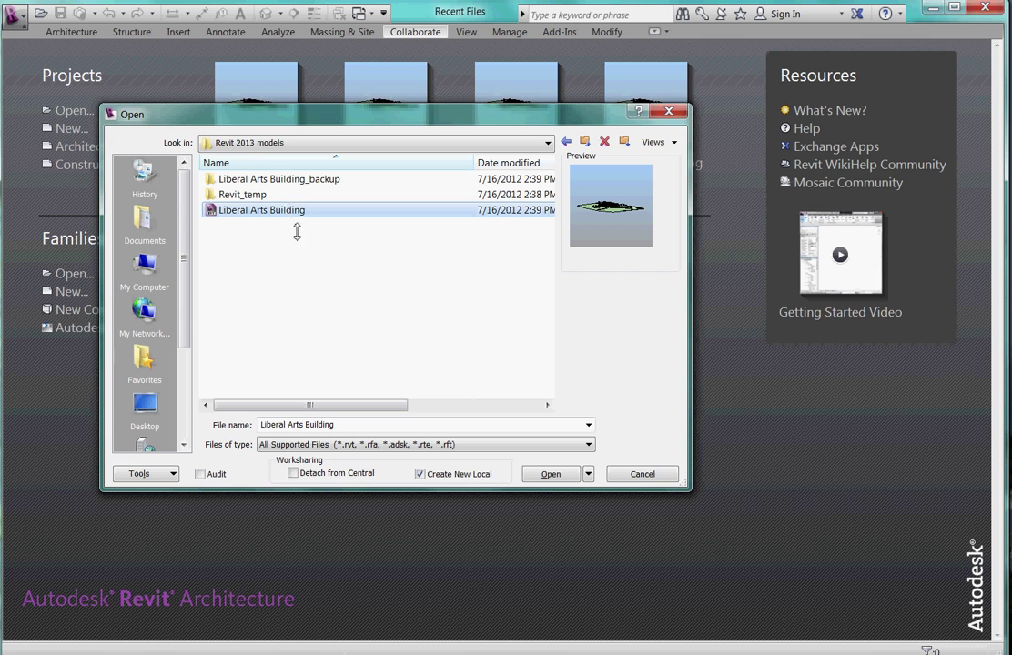
pyautogui.click(552, 473)
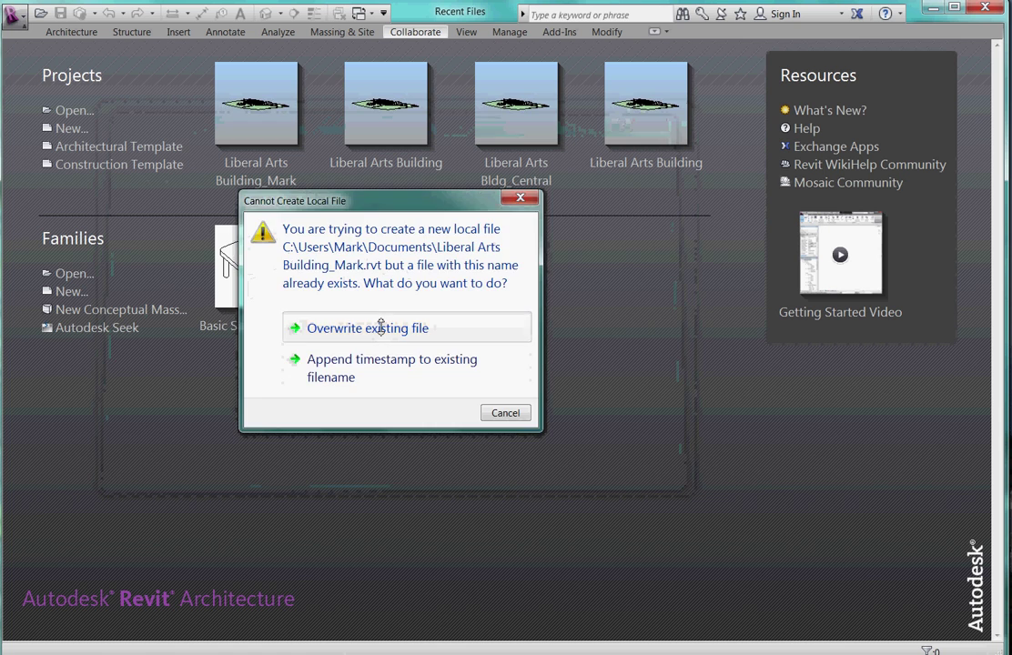
# - Overwrite the existing local file to open the storage-server copy of Liberal Arts Building
pyautogui.click(377, 386)
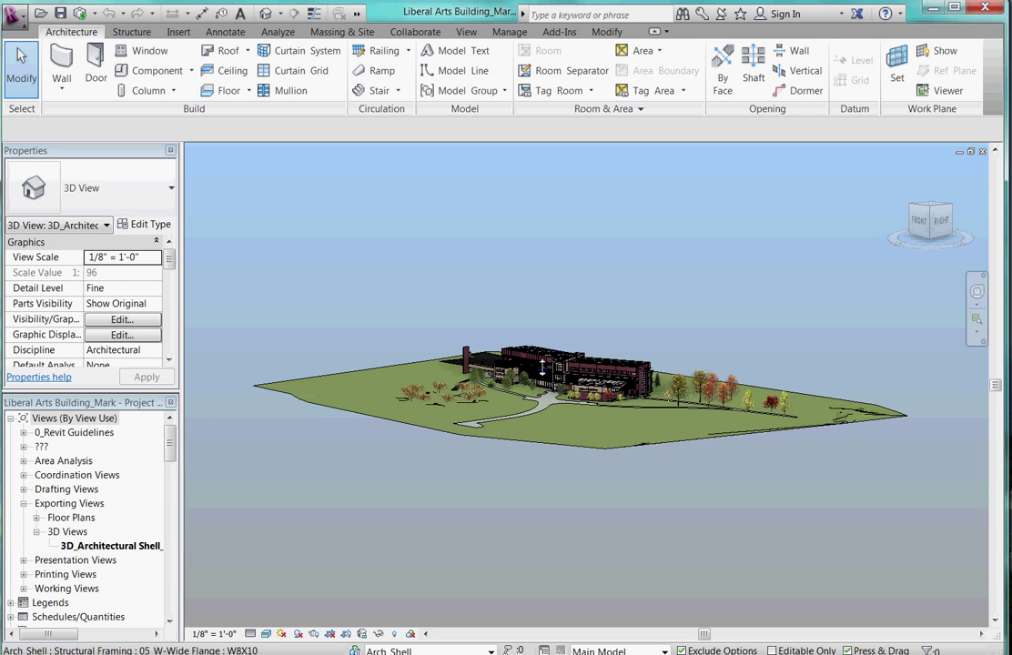
# - Synchronize the local model with the storage server's central file via Synchronize and Modify Settings
pyautogui.click(412, 31)
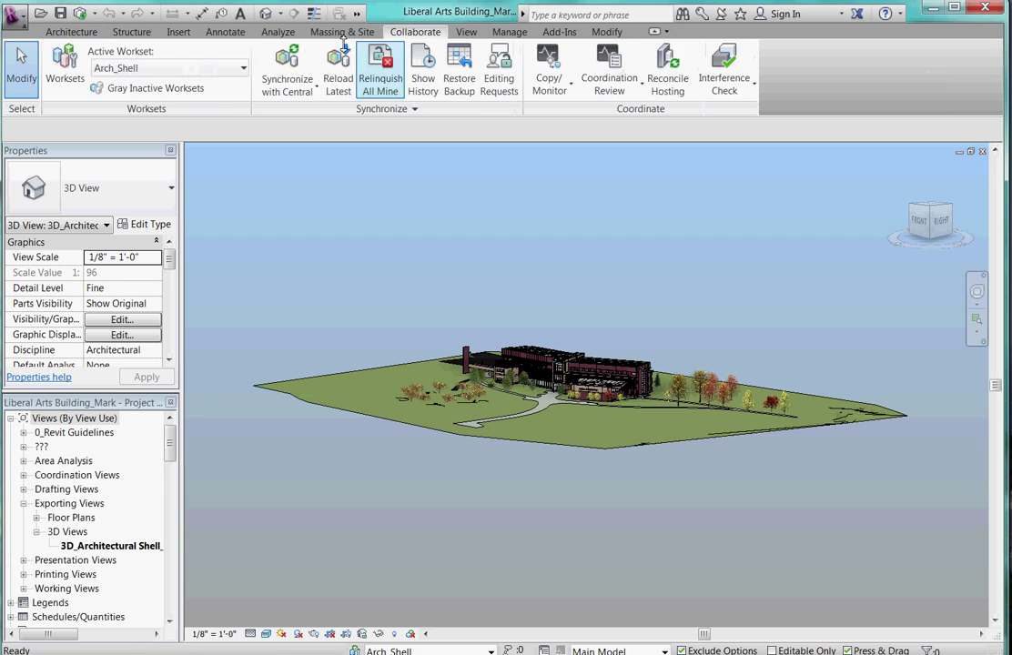
pyautogui.click(284, 57)
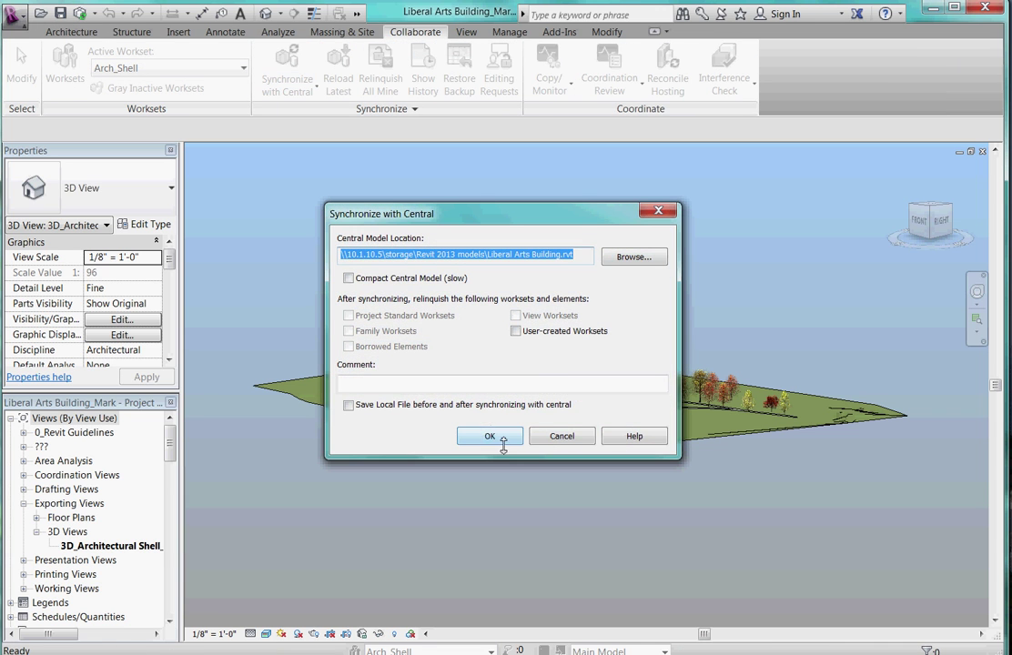
pyautogui.click(491, 437)
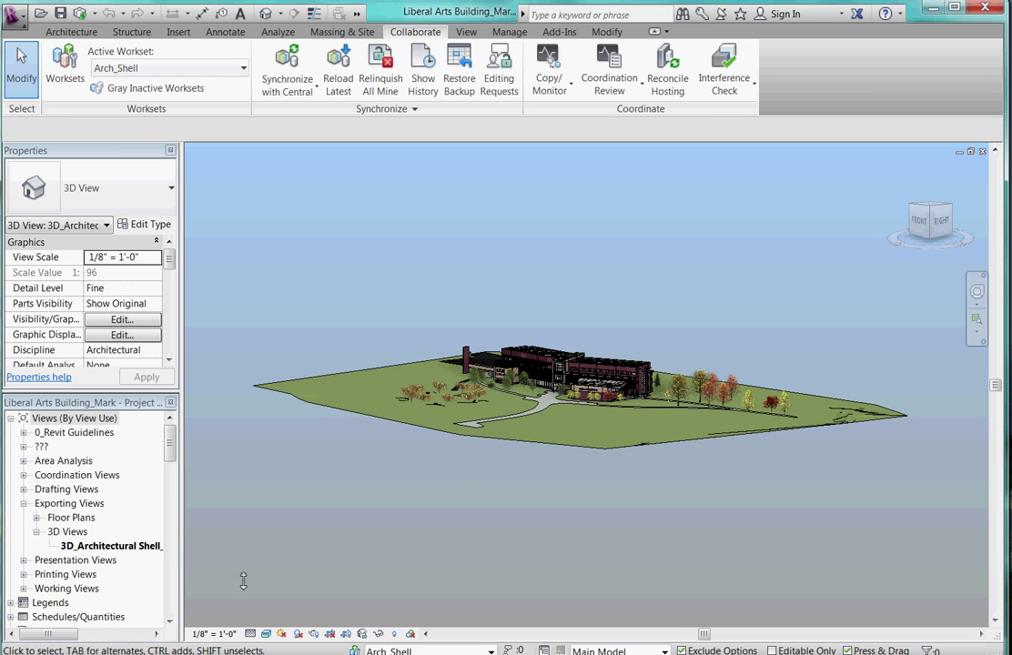
# - Bring up the PowerPoint Slide Show preview from the taskbar
pyautogui.moveTo(150, 654)
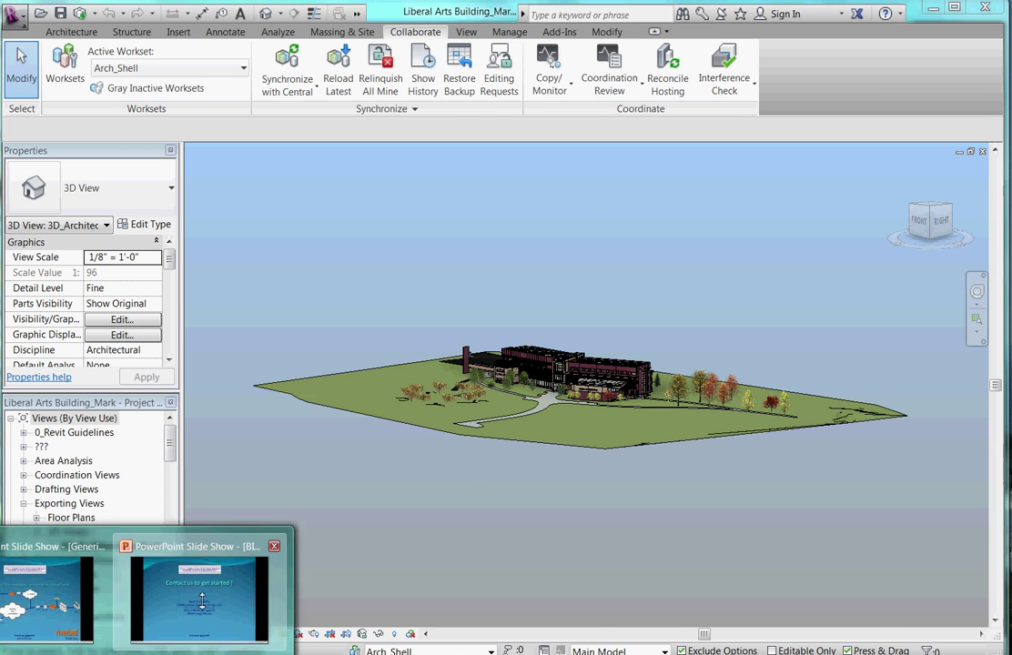